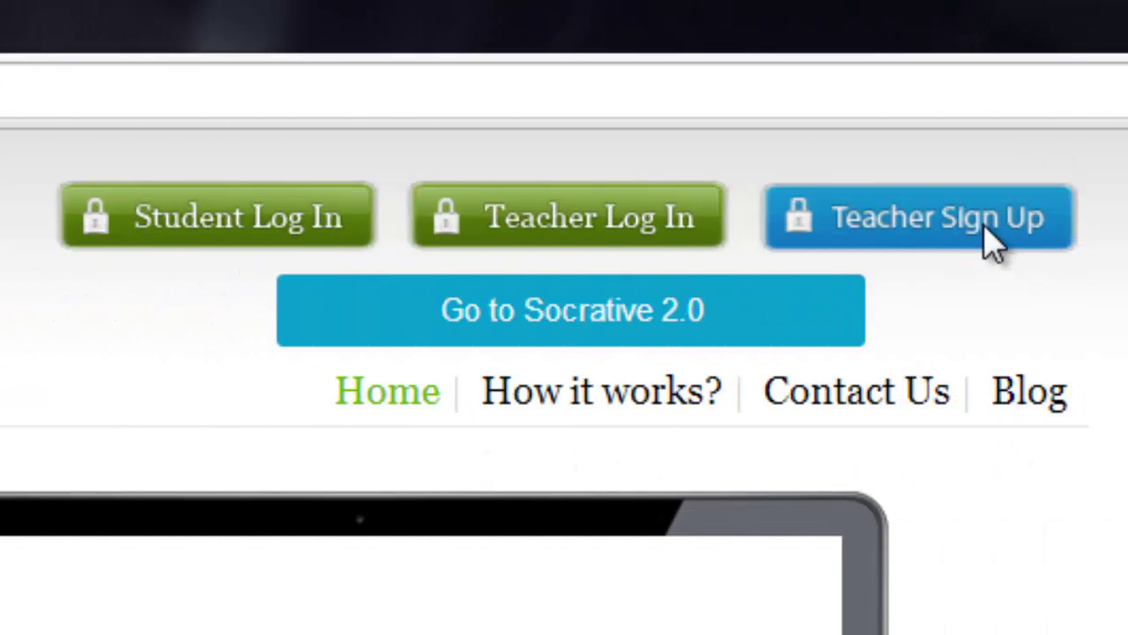
Step: View the teacher account registration form and return to the login page
{"action": "left_click", "coordinate": [991, 236]}
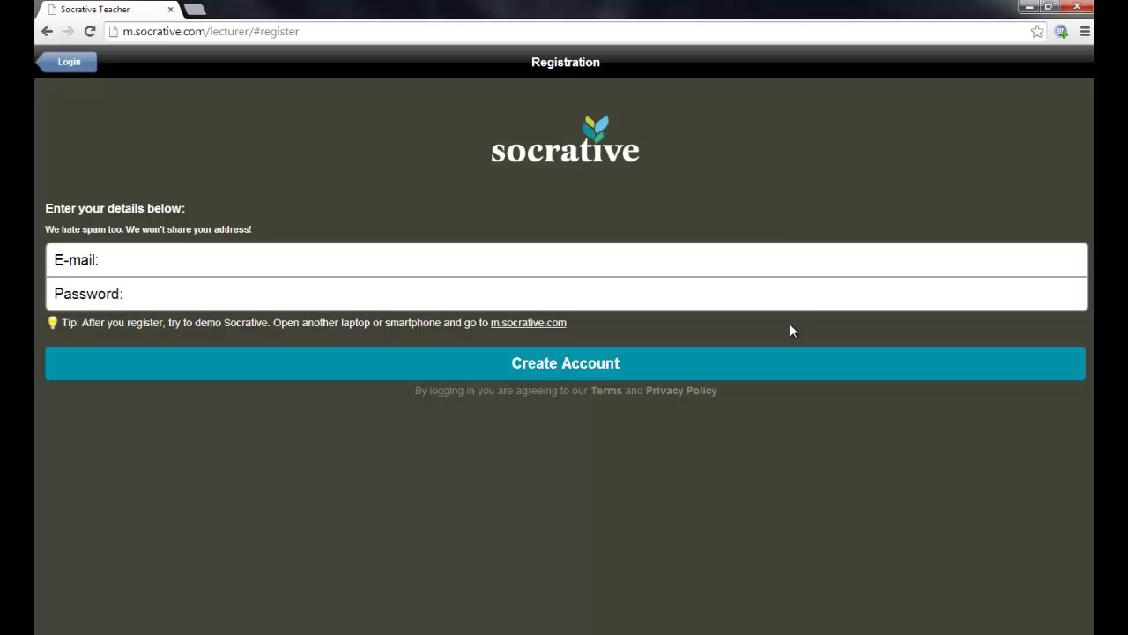
{"action": "left_click", "coordinate": [86, 73]}
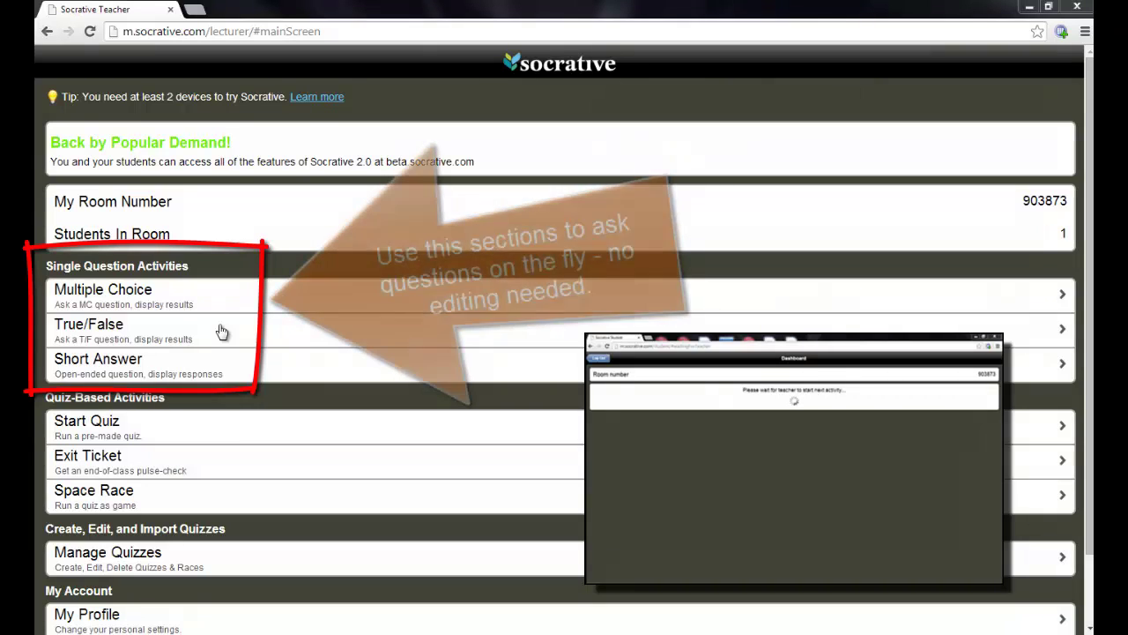
Step: Run a single-question True/False activity for the room and end it once the student's vote is in
{"action": "left_click", "coordinate": [137, 326]}
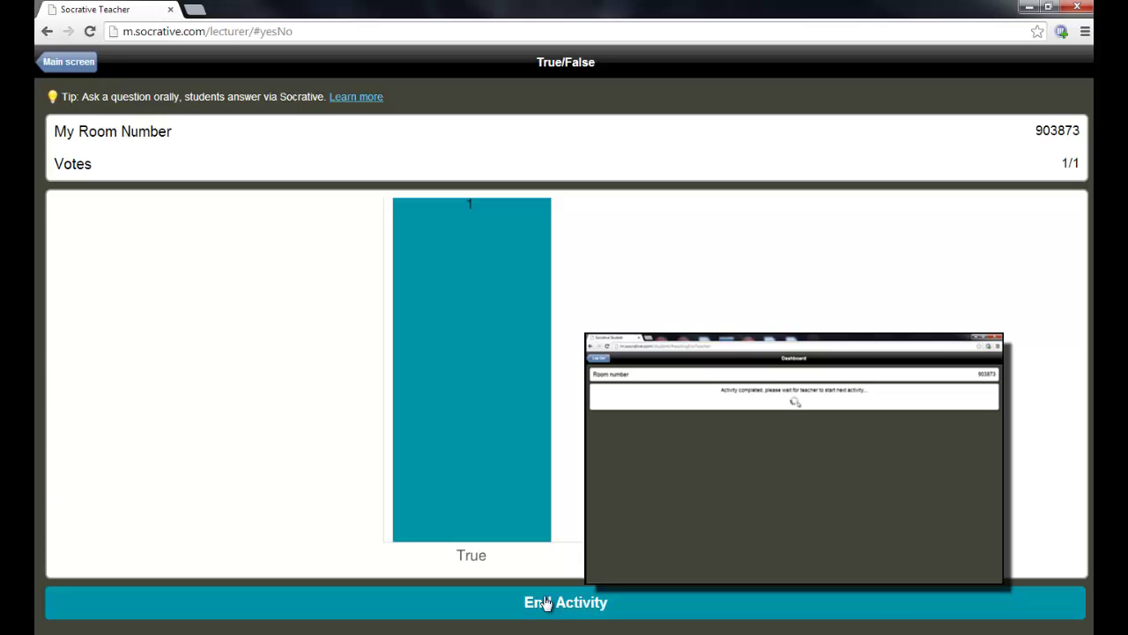
{"action": "left_click", "coordinate": [544, 603]}
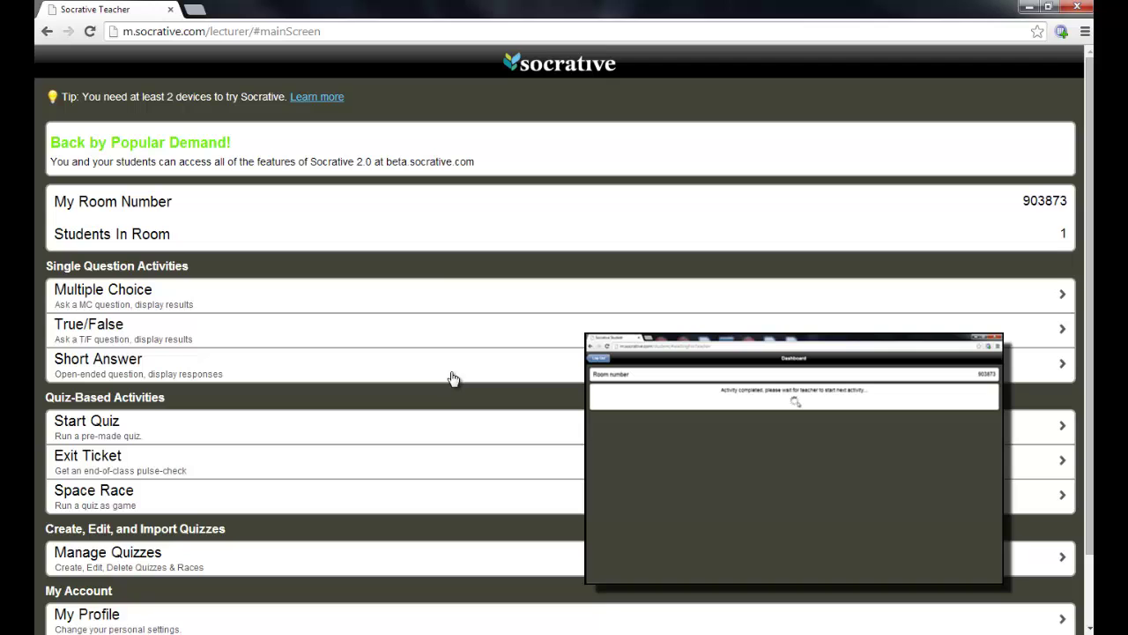
Step: Start the saved quiz 2011 Movie Trivia as a student paced quiz
{"action": "scroll", "coordinate": [435, 382], "scroll_direction": "down", "scroll_amount": 2}
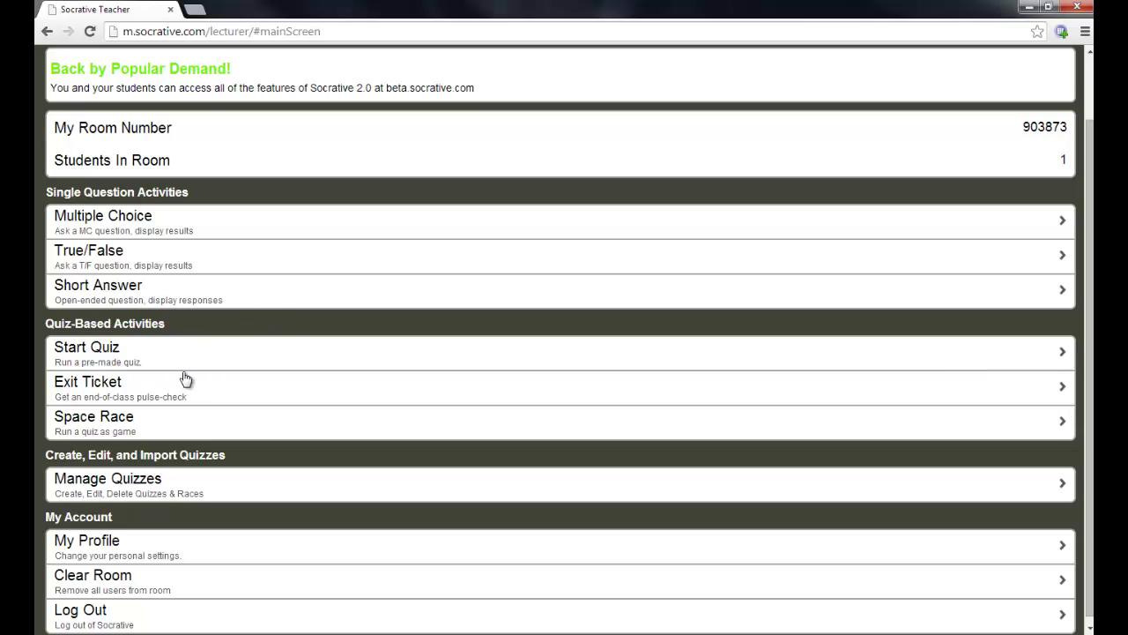
{"action": "scroll", "coordinate": [95, 332], "scroll_direction": "down", "scroll_amount": 1}
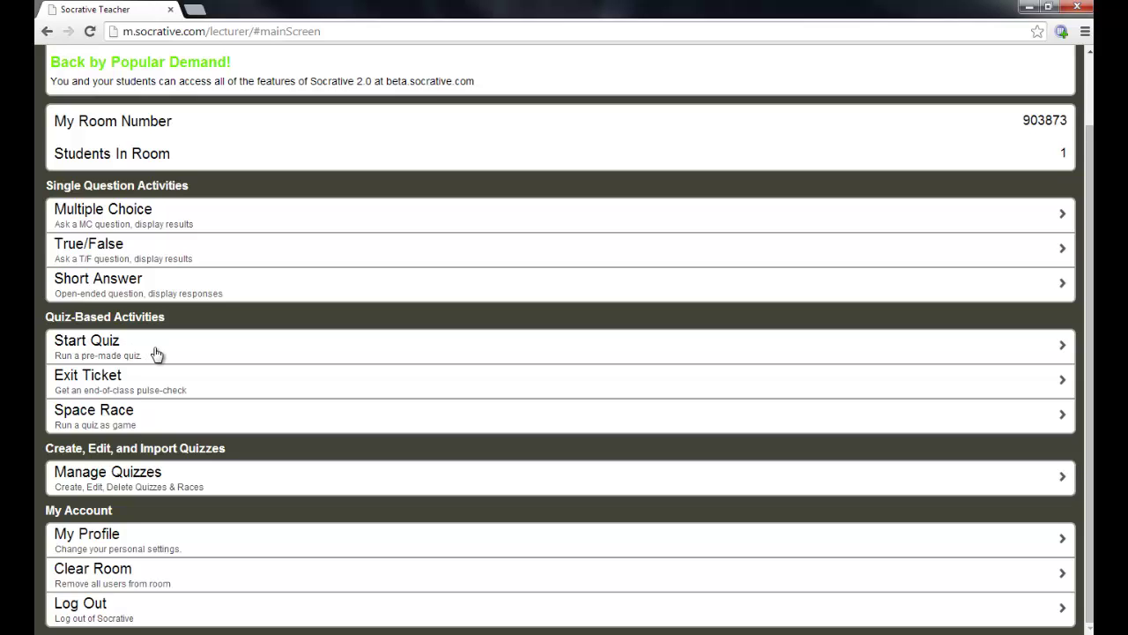
{"action": "left_click", "coordinate": [97, 347]}
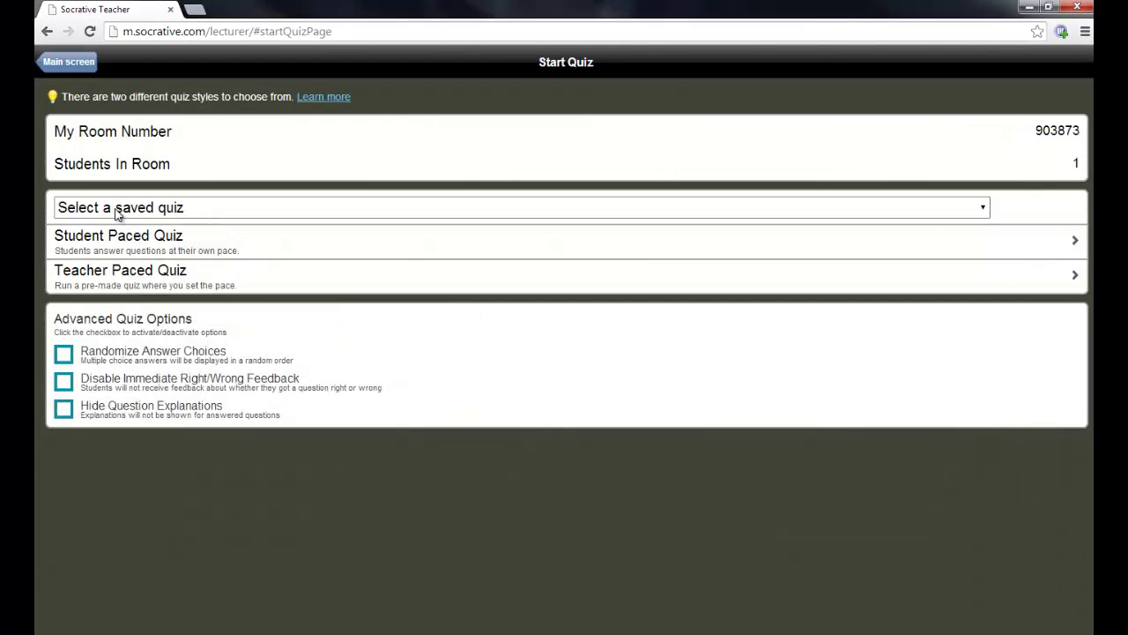
{"action": "left_click", "coordinate": [982, 210]}
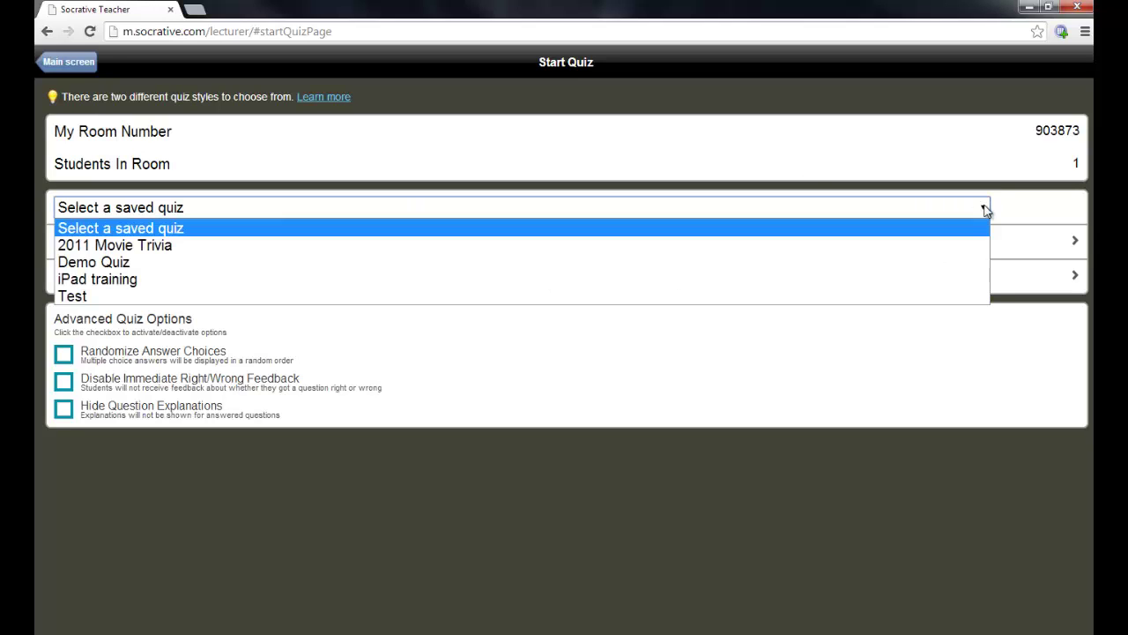
{"action": "left_click", "coordinate": [175, 250]}
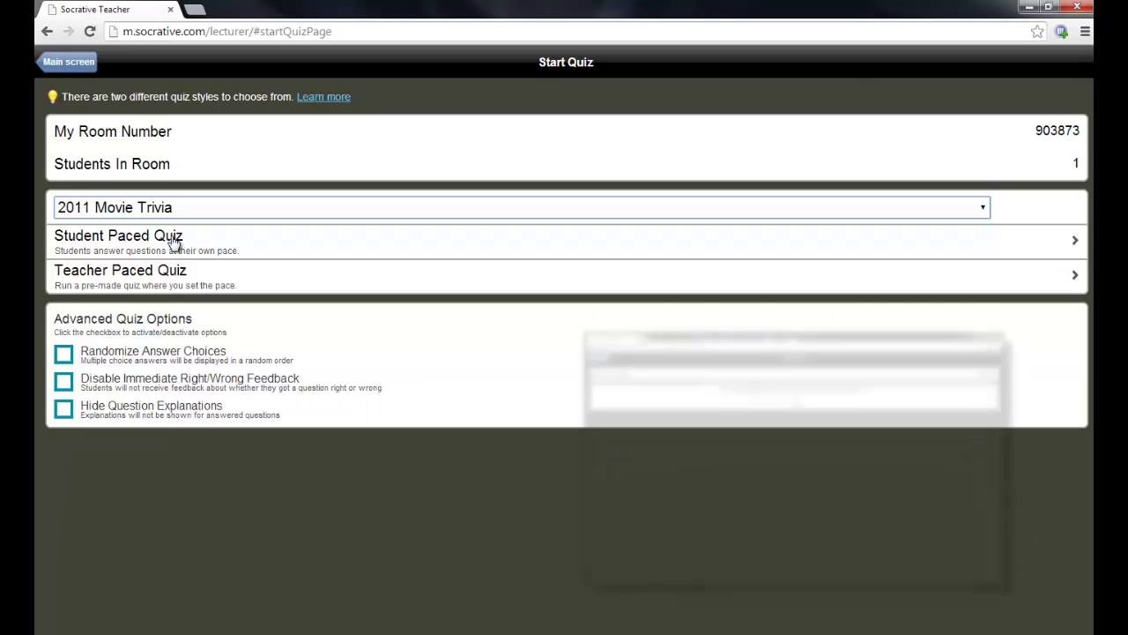
{"action": "left_click", "coordinate": [174, 242]}
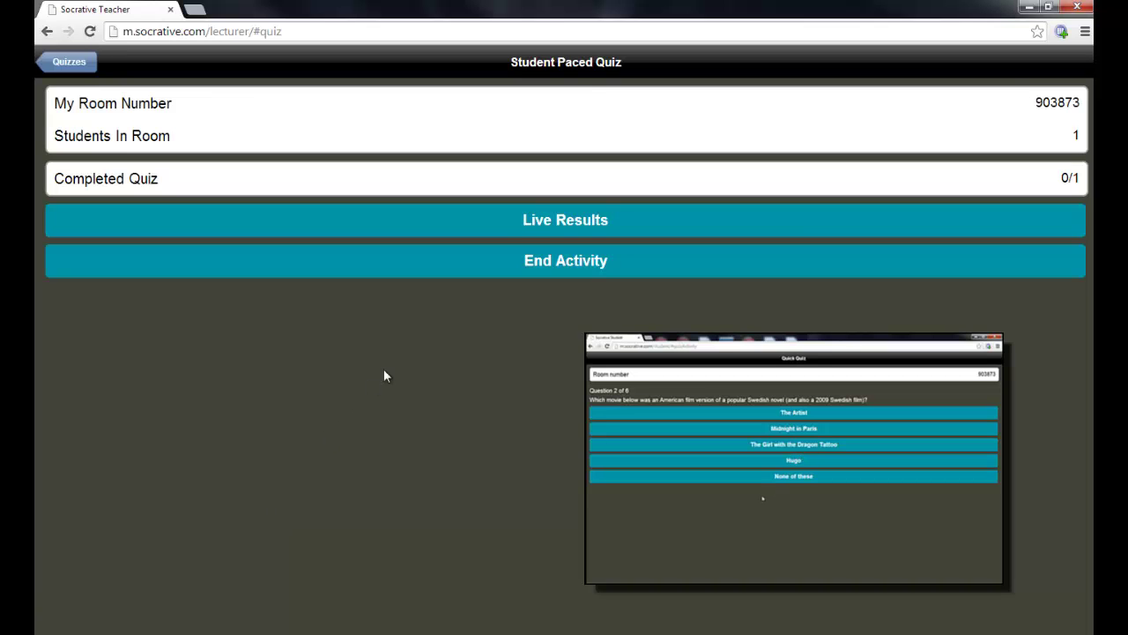
Step: Show the live results of the running quiz and end the activity without a grade report
{"action": "left_click", "coordinate": [525, 222]}
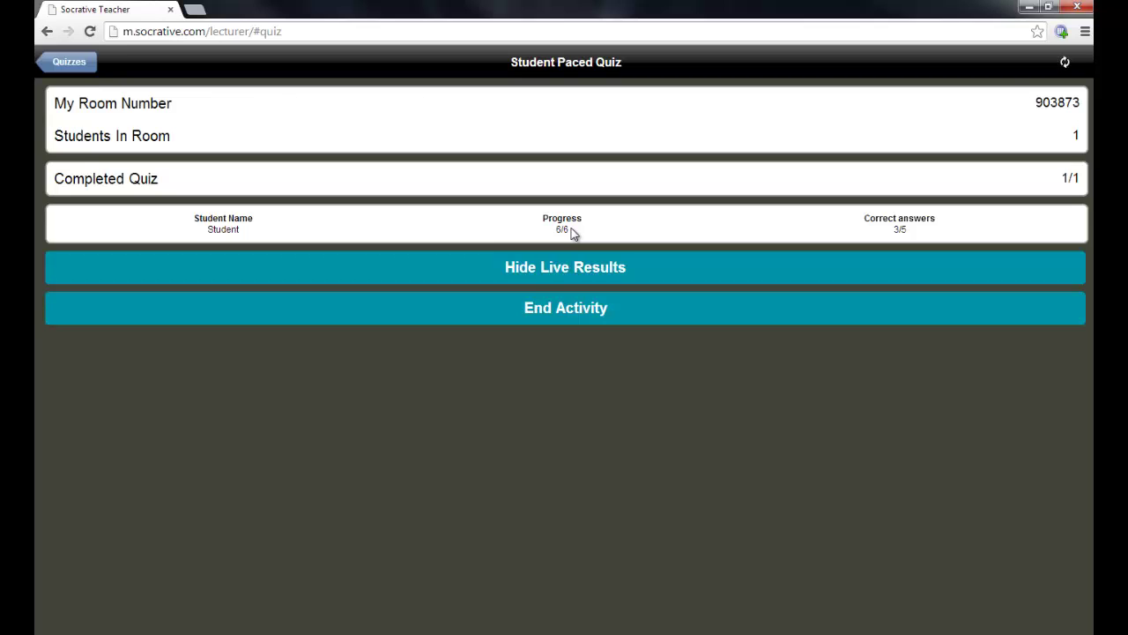
{"action": "left_click", "coordinate": [559, 305]}
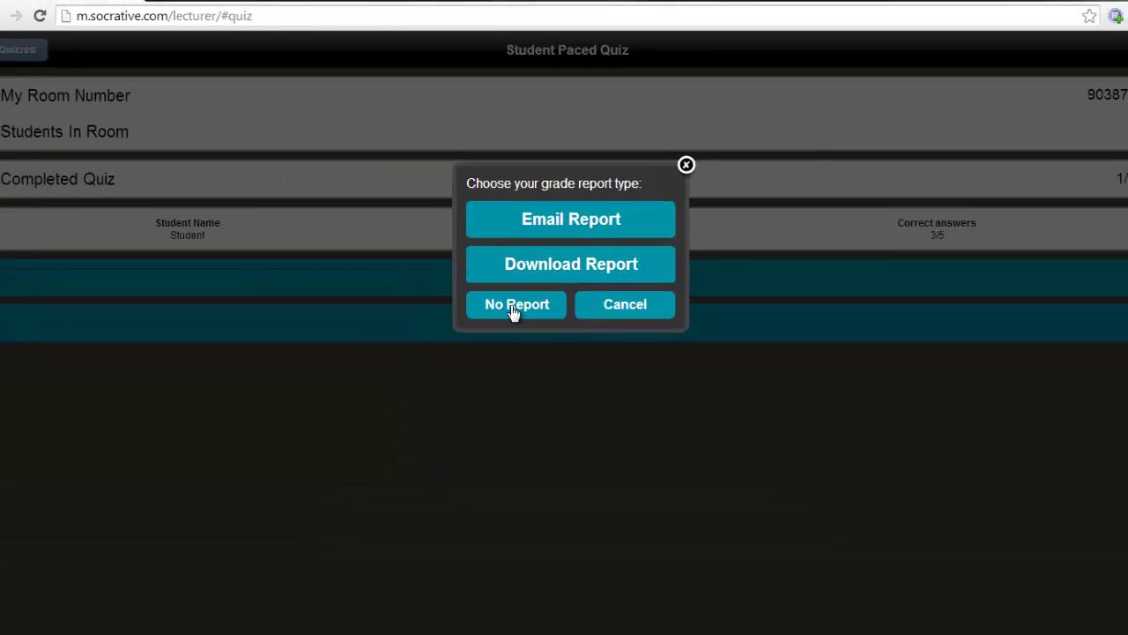
{"action": "left_click", "coordinate": [455, 494]}
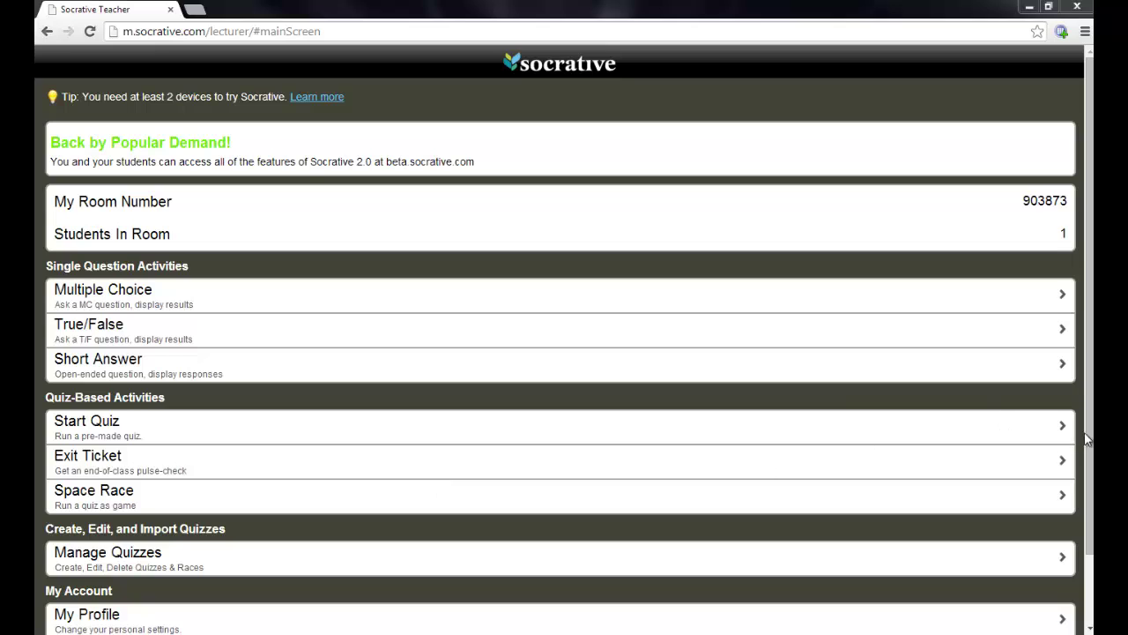
Step: Download the previous report of the 2011 Movie Trivia quick quiz from quiz management
{"action": "scroll", "coordinate": [1058, 521], "scroll_direction": "down", "scroll_amount": 2}
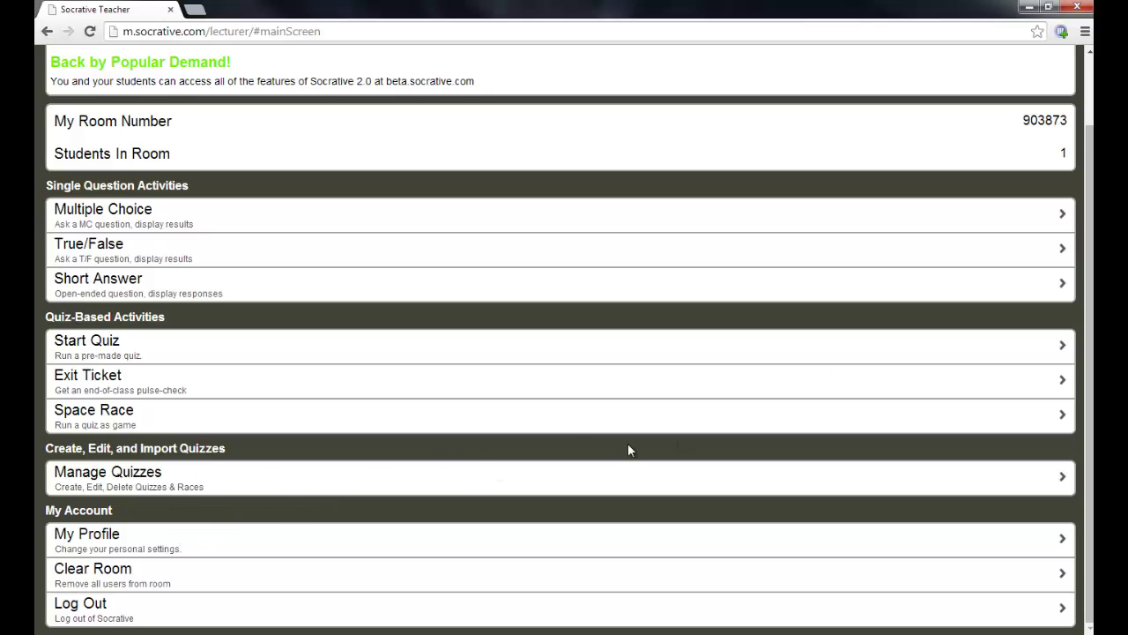
{"action": "left_click", "coordinate": [409, 487]}
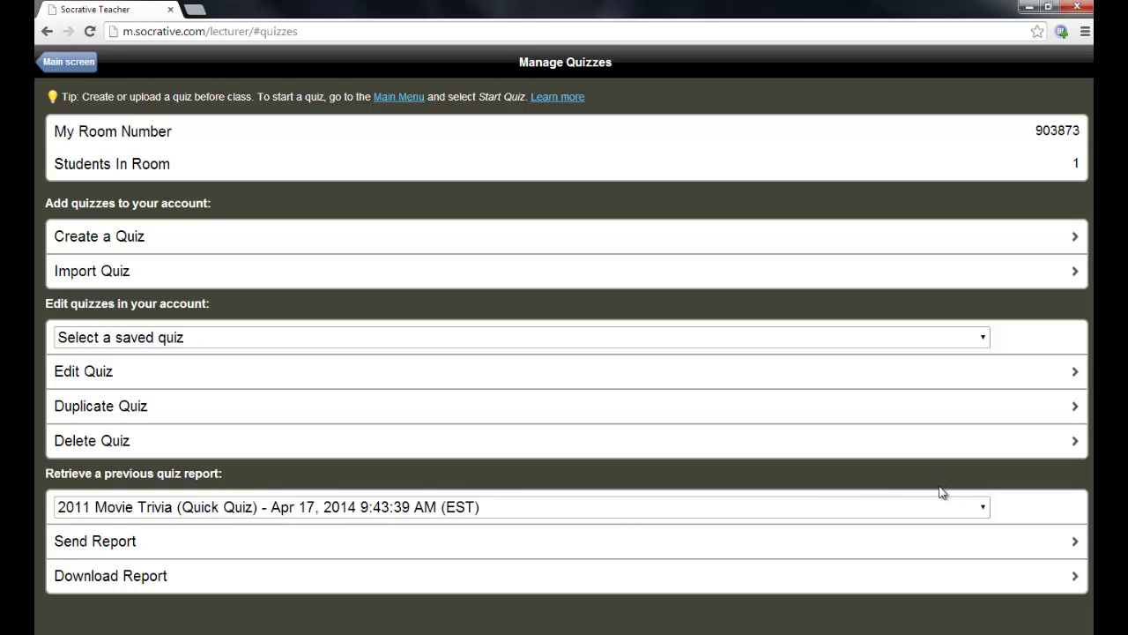
{"action": "left_click", "coordinate": [199, 580]}
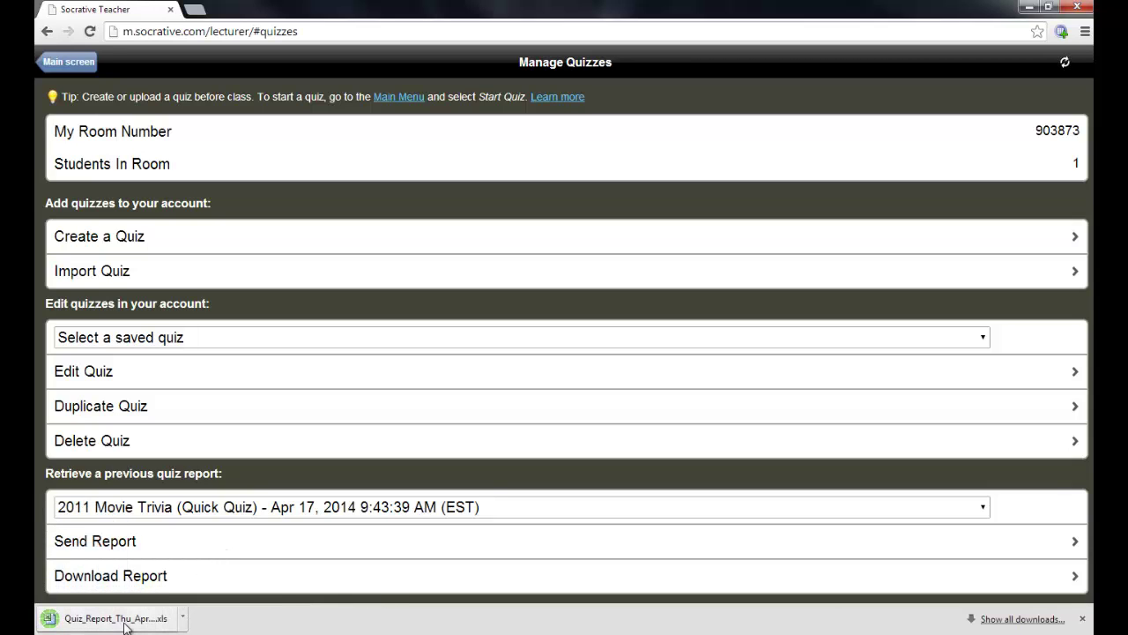
Step: Open the downloaded quiz report spreadsheet in Excel and maximize its window for review
{"action": "left_click", "coordinate": [125, 624]}
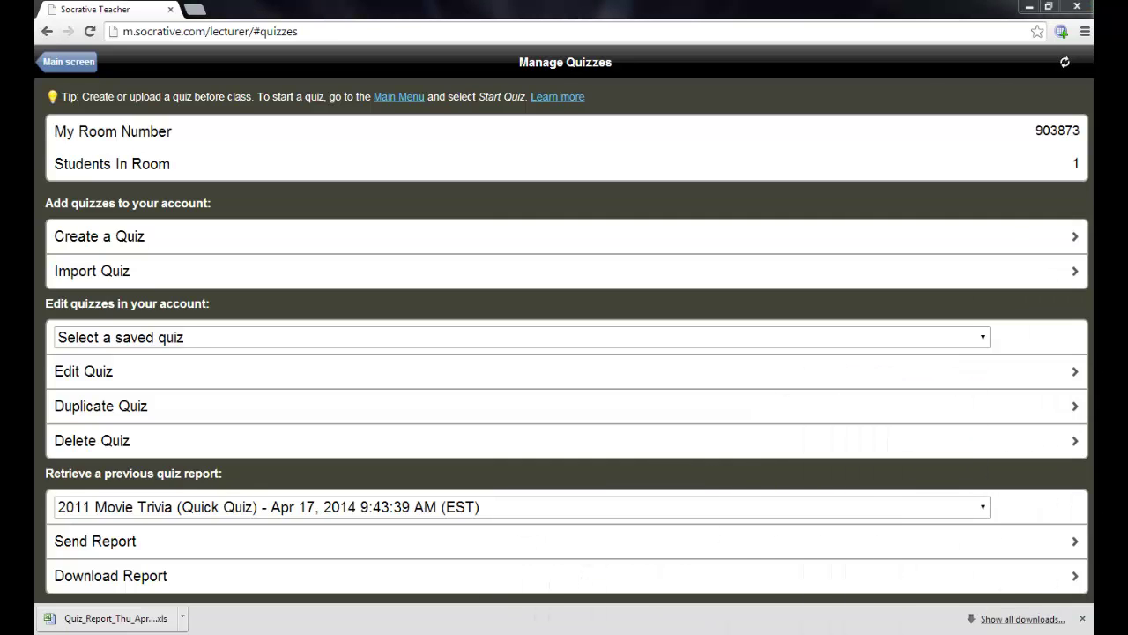
{"action": "left_click_drag", "start_coordinate": [1127, 27], "coordinate": [519, 22]}
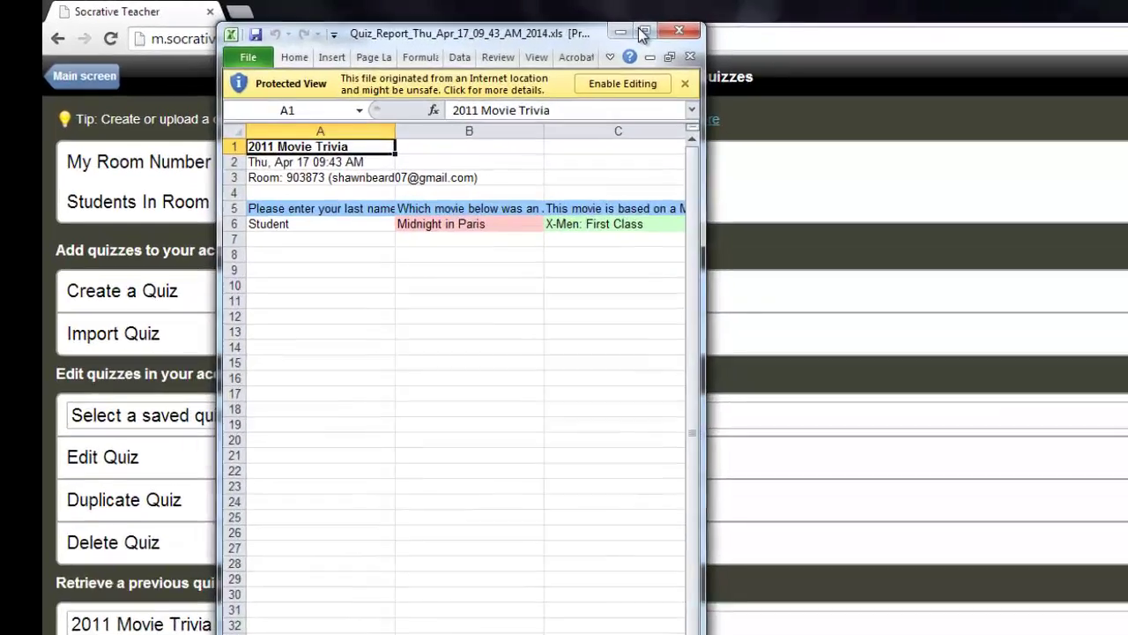
{"action": "left_click", "coordinate": [644, 32]}
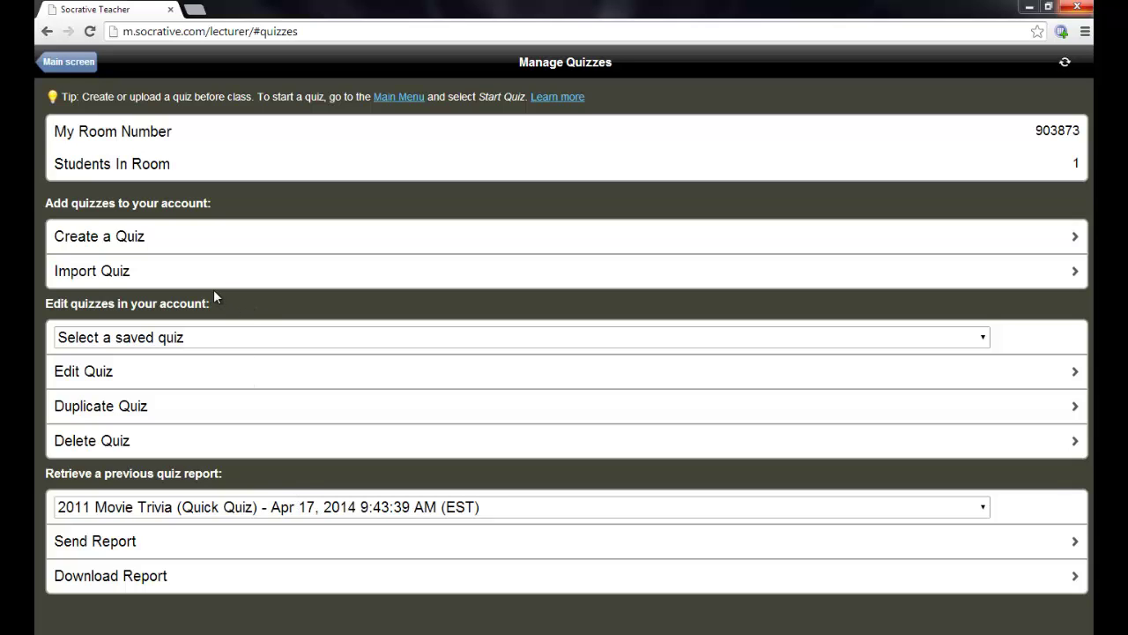
Step: Return to quiz management in Socrative and create a new quiz named Sample Quiz
{"action": "left_click", "coordinate": [66, 63]}
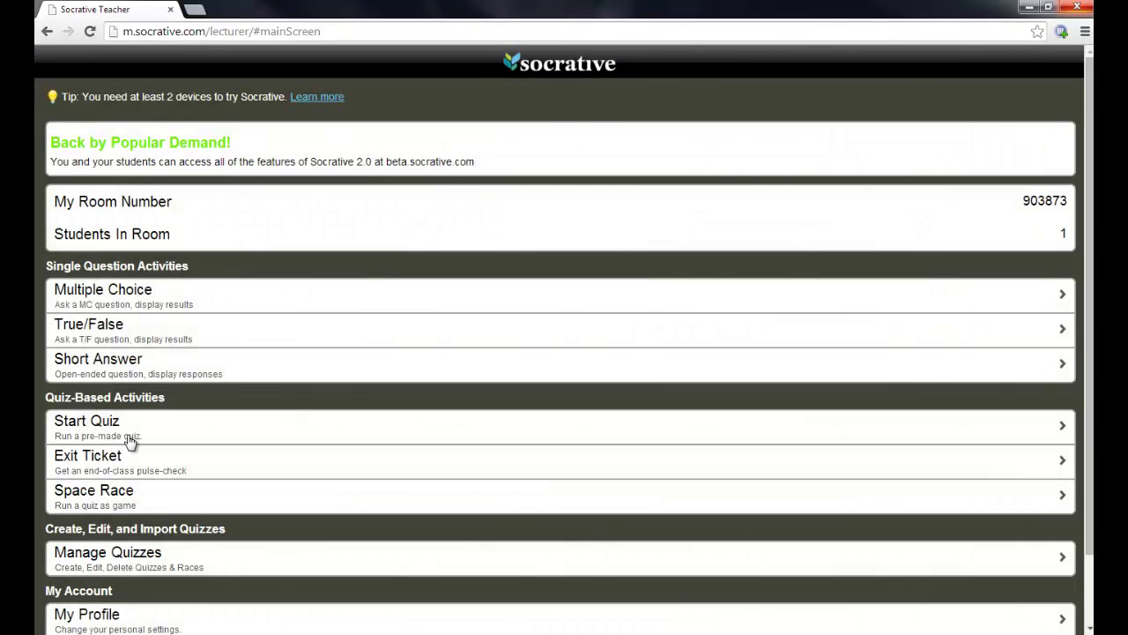
{"action": "scroll", "coordinate": [158, 437], "scroll_direction": "down", "scroll_amount": 2}
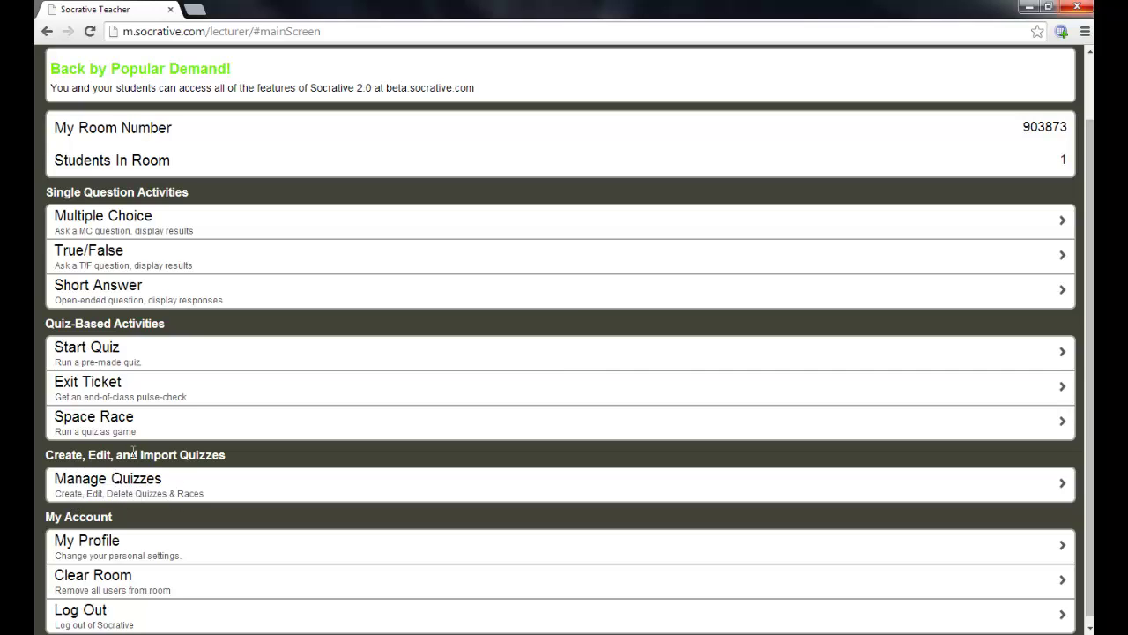
{"action": "left_click", "coordinate": [159, 480]}
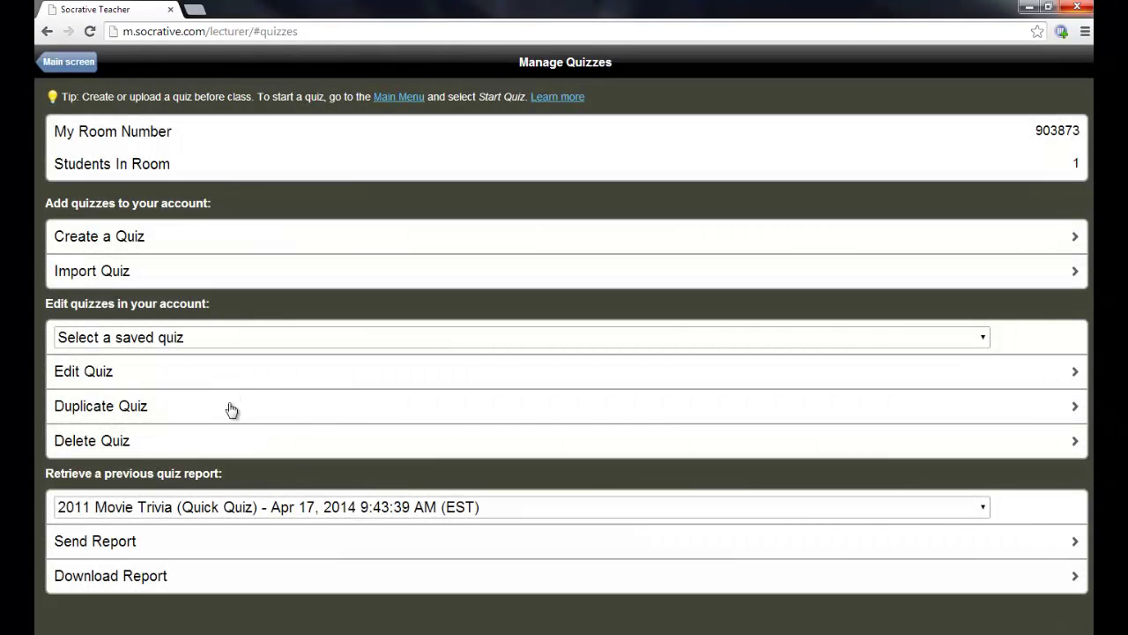
{"action": "left_click", "coordinate": [101, 240]}
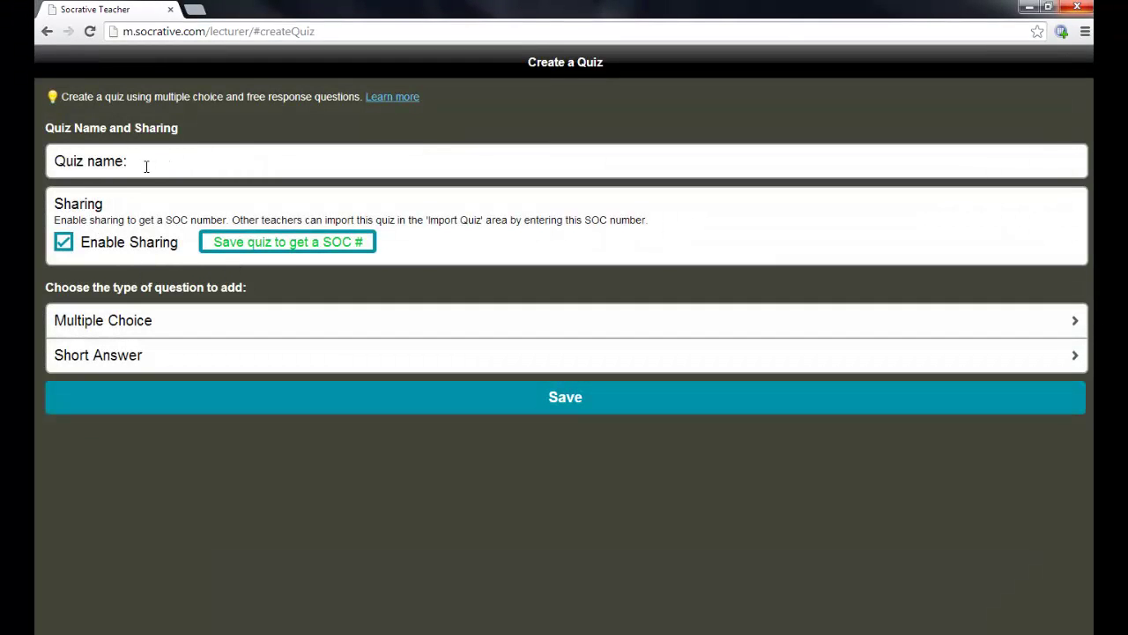
{"action": "left_click", "coordinate": [146, 167]}
{"action": "type", "text": "Sample Quiz"}
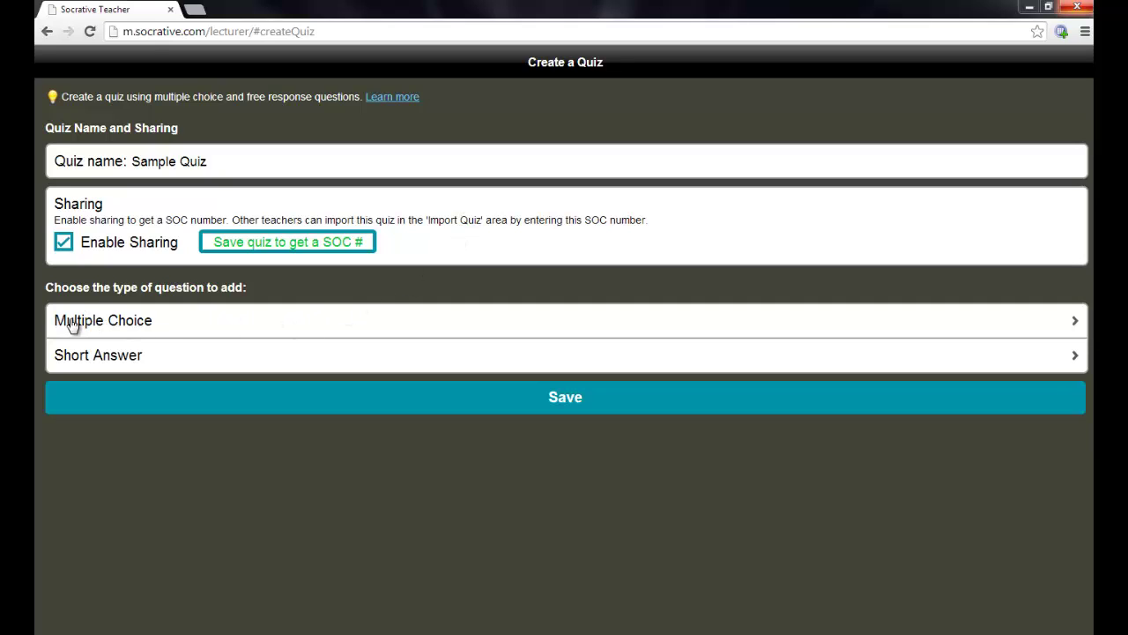
Step: Add the multiple choice question "What color is the sky?" with the answers green, blue and red
{"action": "left_click", "coordinate": [128, 324]}
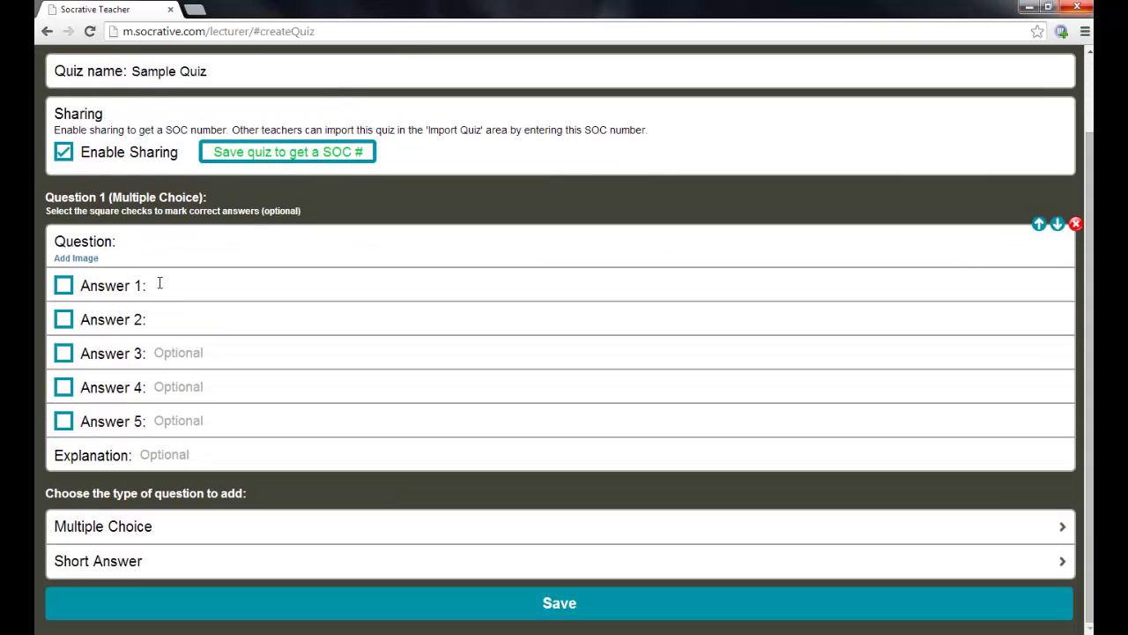
{"action": "left_click", "coordinate": [180, 246]}
{"action": "type", "text": "What color is the sky?"}
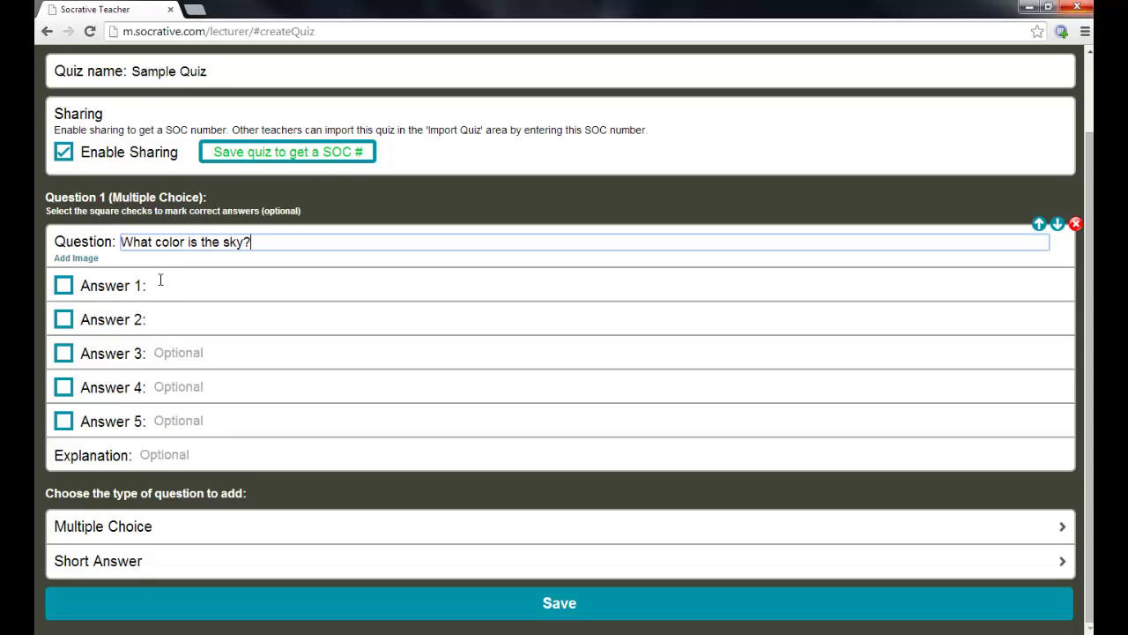
{"action": "left_click", "coordinate": [160, 280]}
{"action": "type", "text": "green"}
{"action": "key", "text": "Tab"}
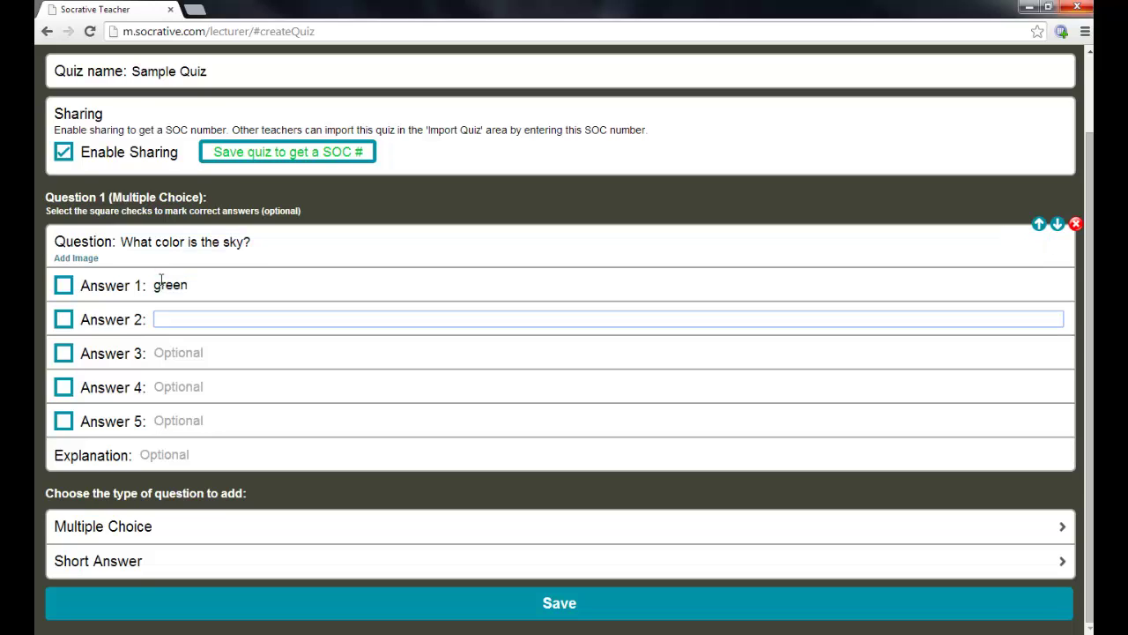
{"action": "type", "text": "blue"}
{"action": "key", "text": "Tab"}
{"action": "type", "text": "red"}
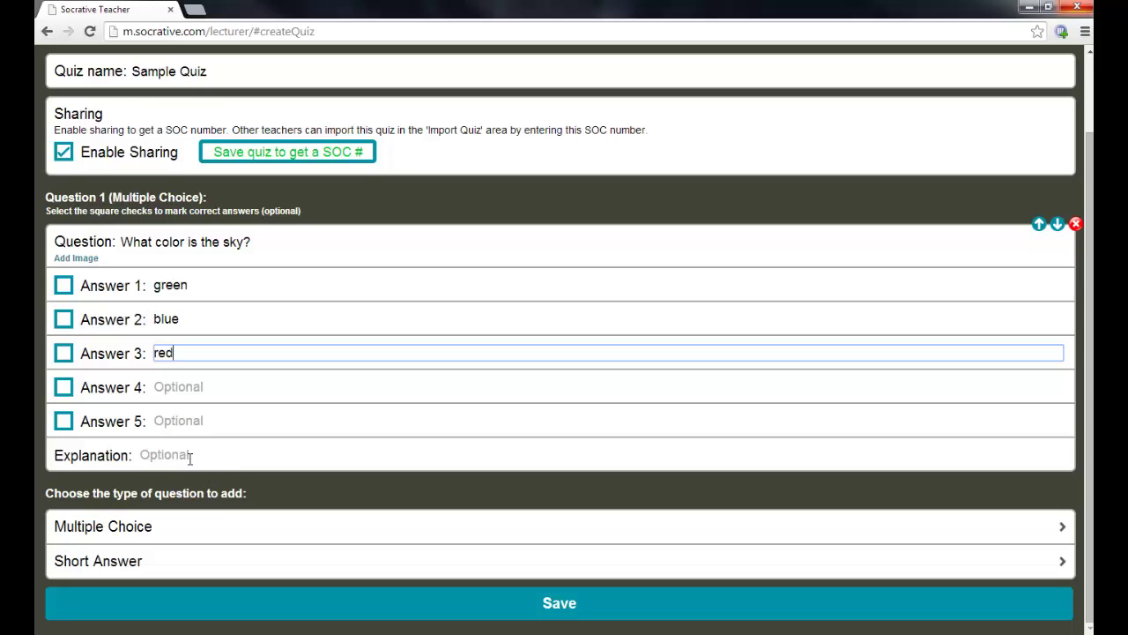
Step: Mark blue as the correct answer and save the quiz with sharing enabled
{"action": "left_click", "coordinate": [64, 319]}
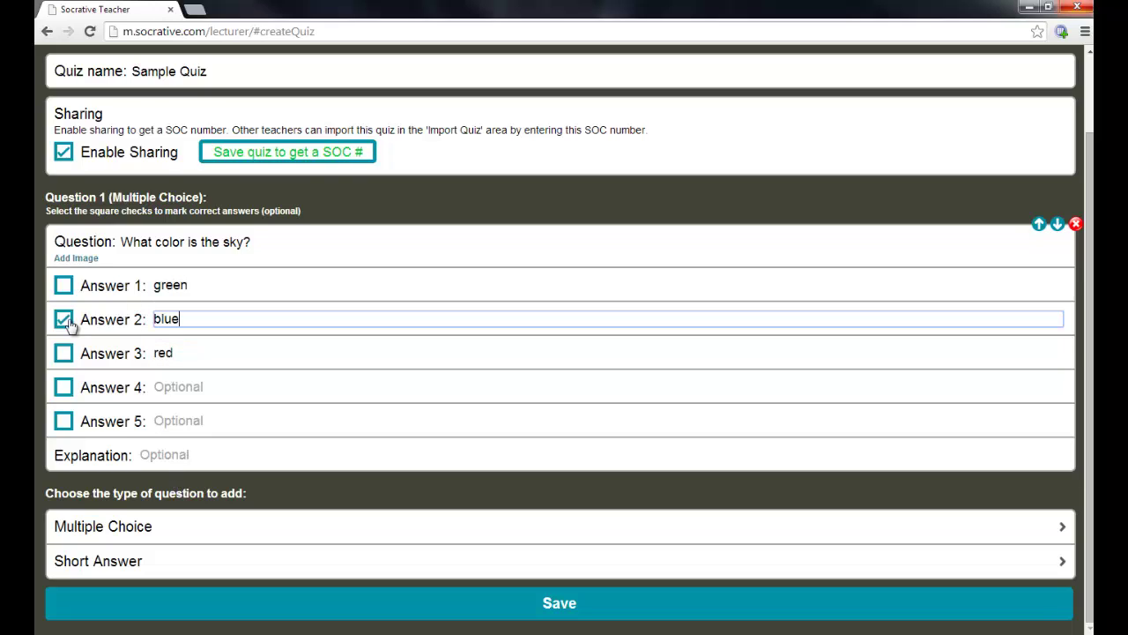
{"action": "left_click", "coordinate": [324, 603]}
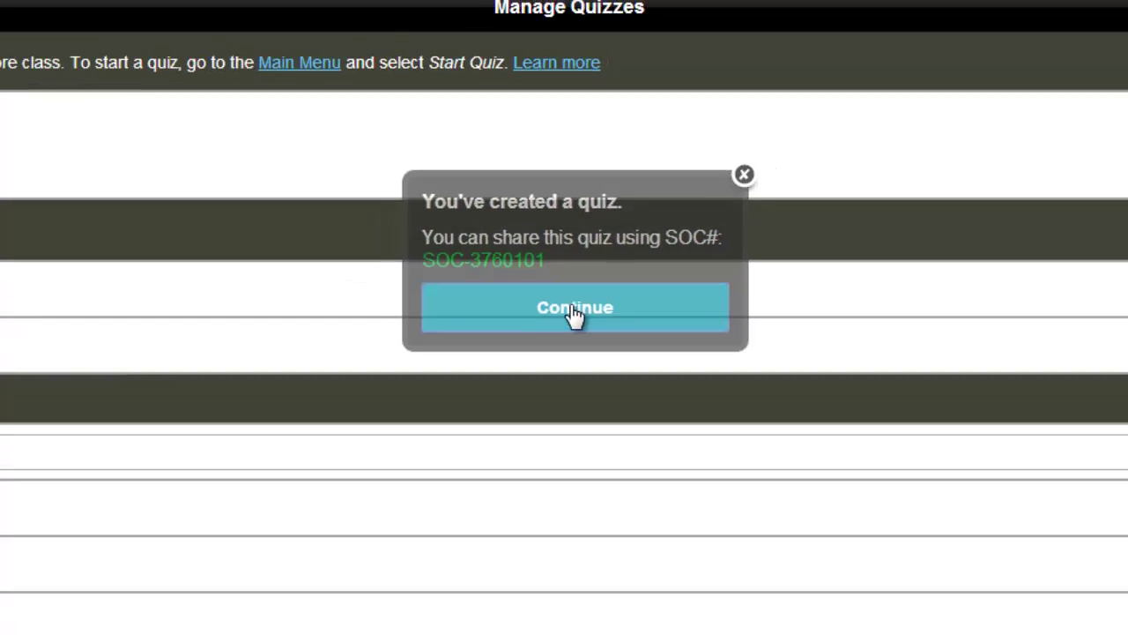
{"action": "left_click", "coordinate": [582, 370]}
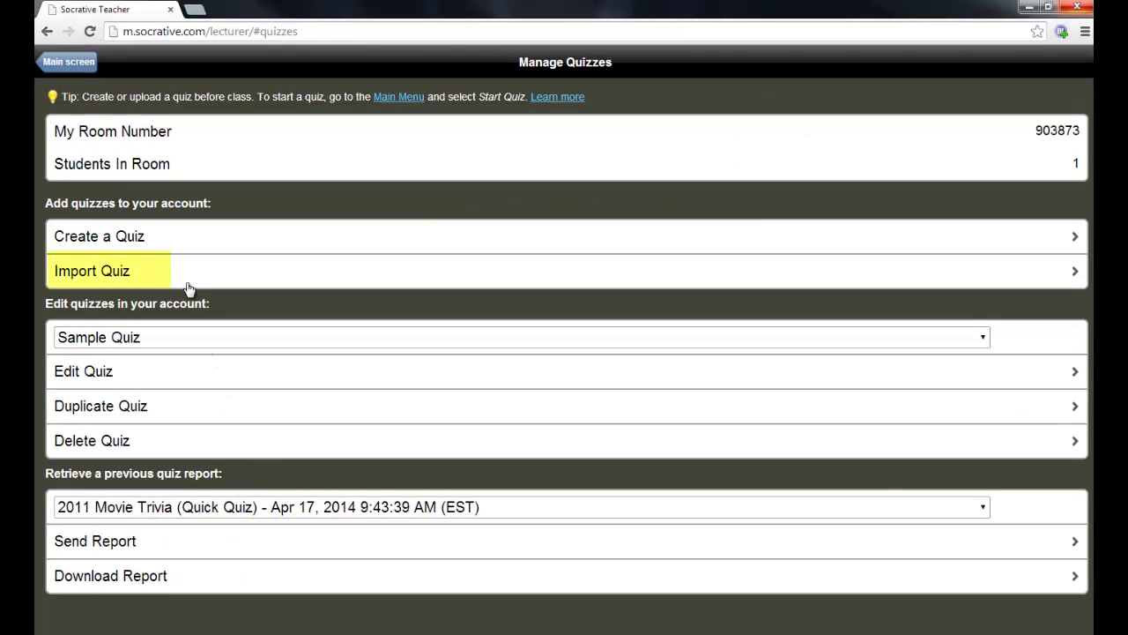
Step: View the form for importing another teacher's shared quiz and return to the main screen
{"action": "left_click", "coordinate": [96, 270]}
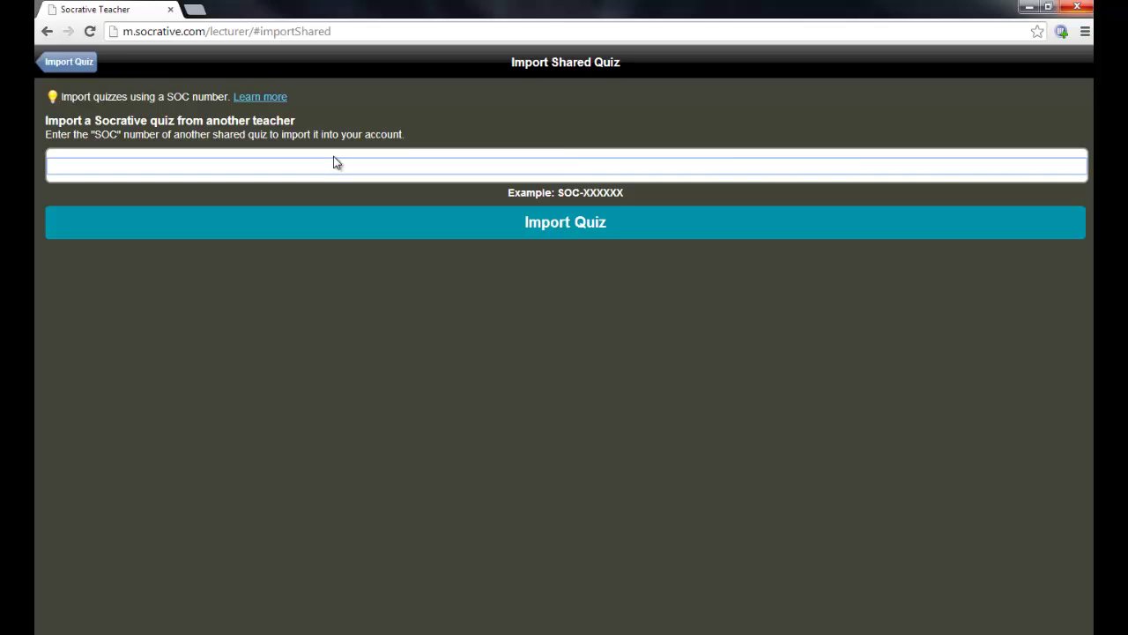
{"action": "left_click", "coordinate": [70, 62]}
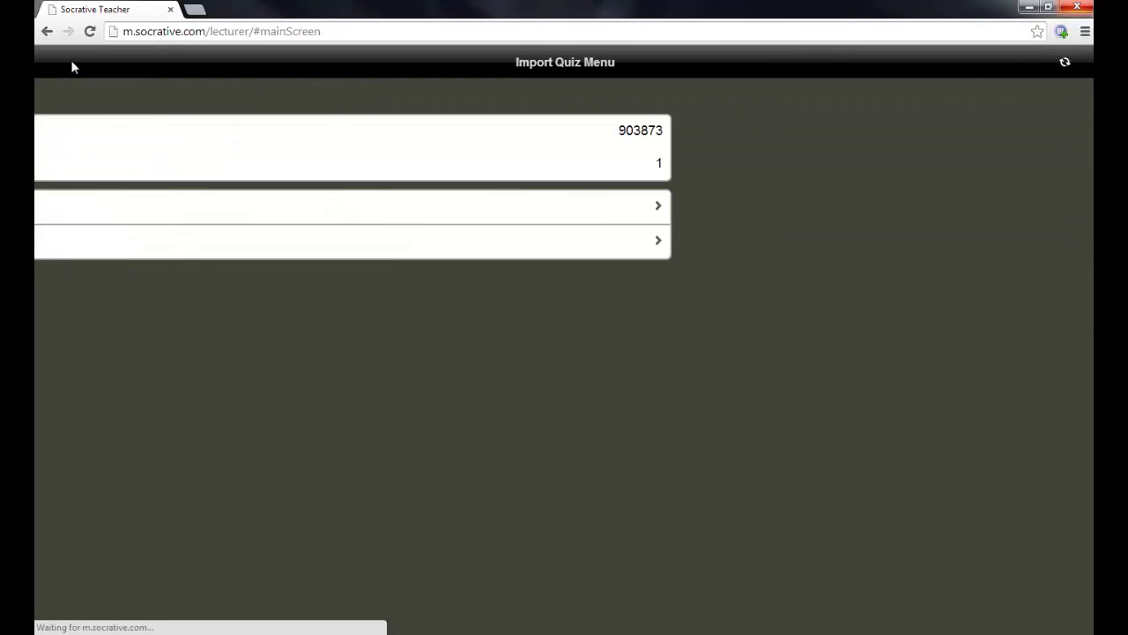
Step: Clear all users from the room and open the Space Race setup
{"action": "scroll", "coordinate": [375, 308], "scroll_direction": "down", "scroll_amount": 1}
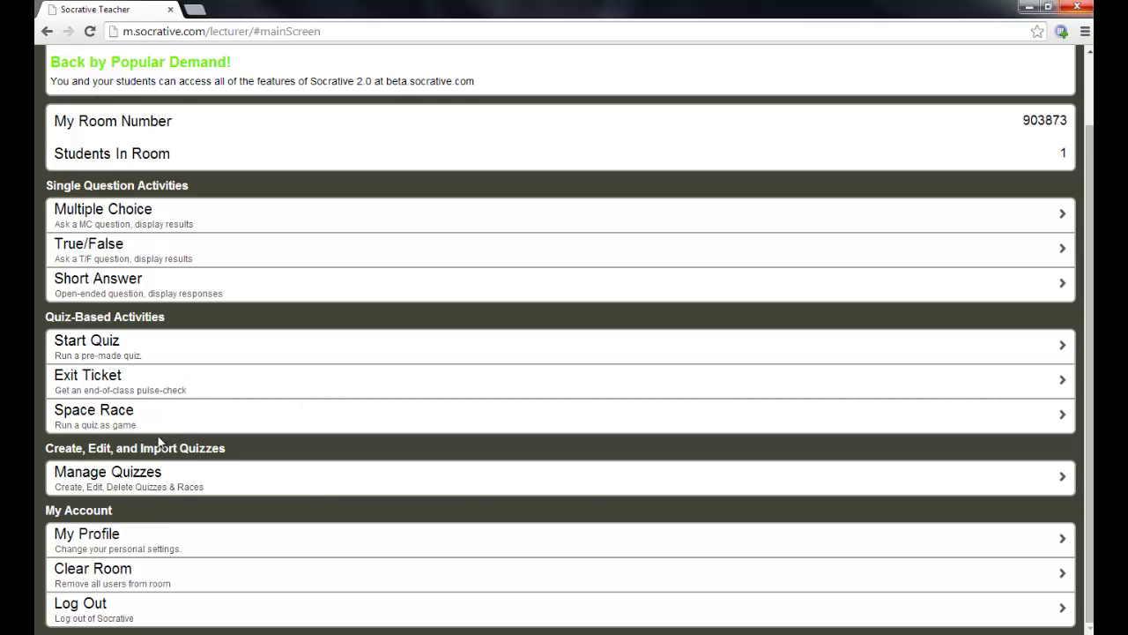
{"action": "left_click", "coordinate": [115, 568]}
{"action": "left_click", "coordinate": [143, 419]}
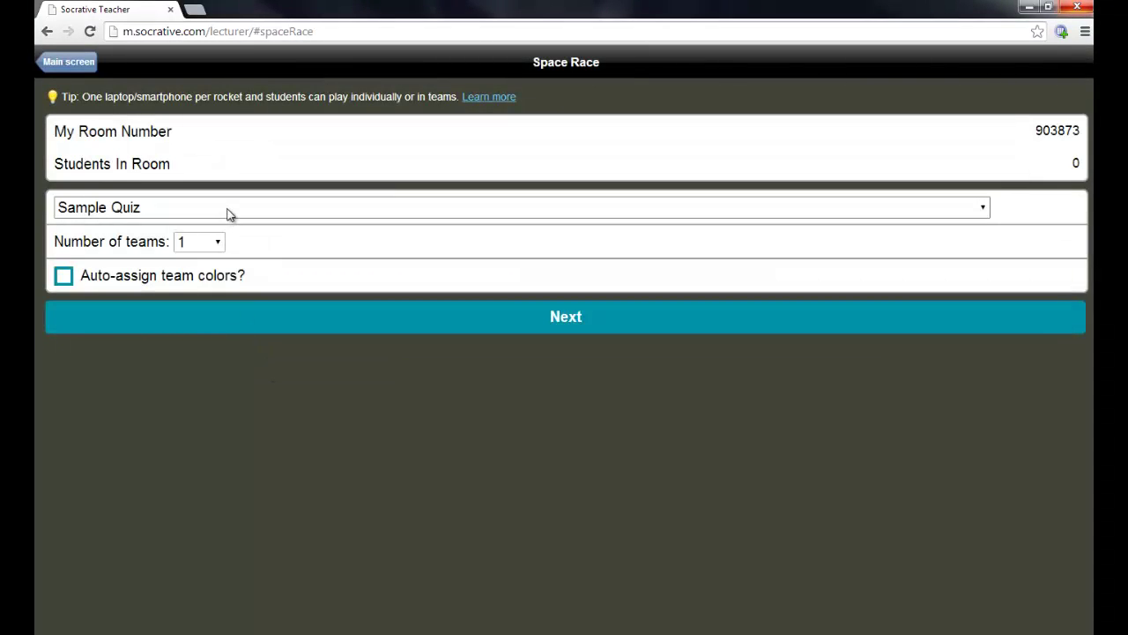
Step: Start a Space Race using the 2011 Movie Trivia quiz with 4 teams and automatically assigned team colors
{"action": "left_click", "coordinate": [228, 212]}
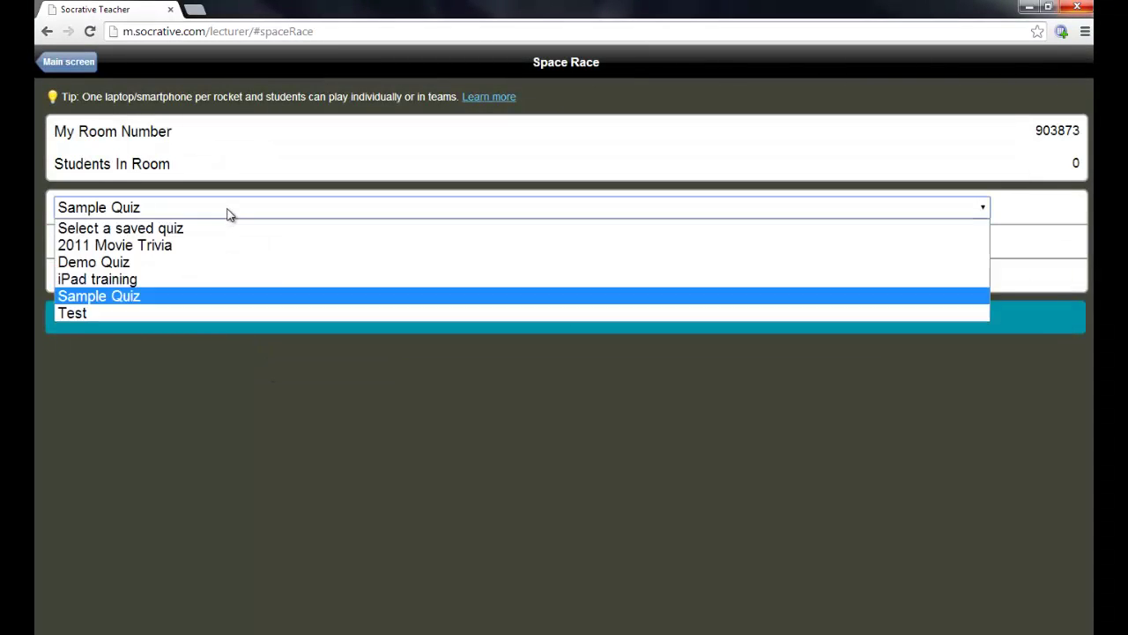
{"action": "left_click", "coordinate": [192, 242]}
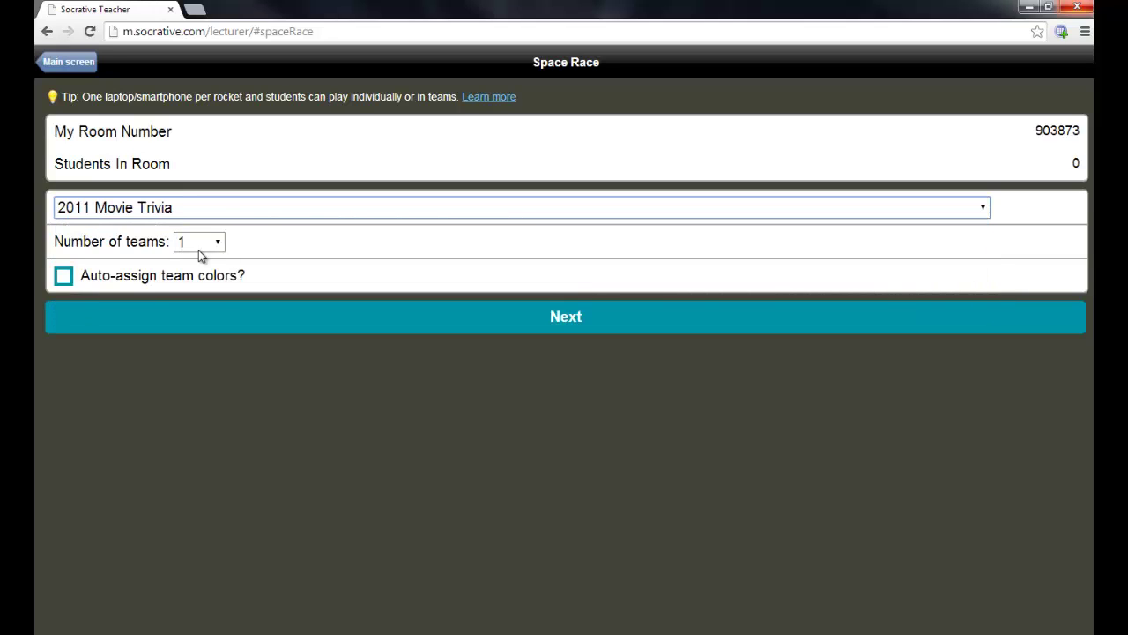
{"action": "left_click", "coordinate": [217, 243]}
{"action": "left_click", "coordinate": [187, 313]}
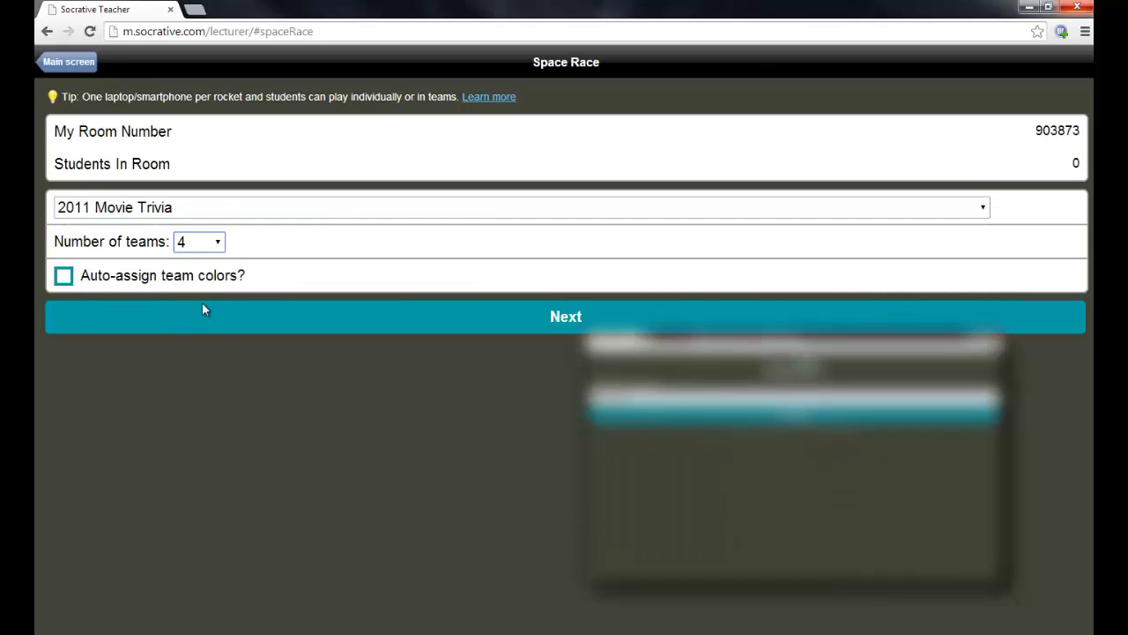
{"action": "left_click", "coordinate": [64, 276]}
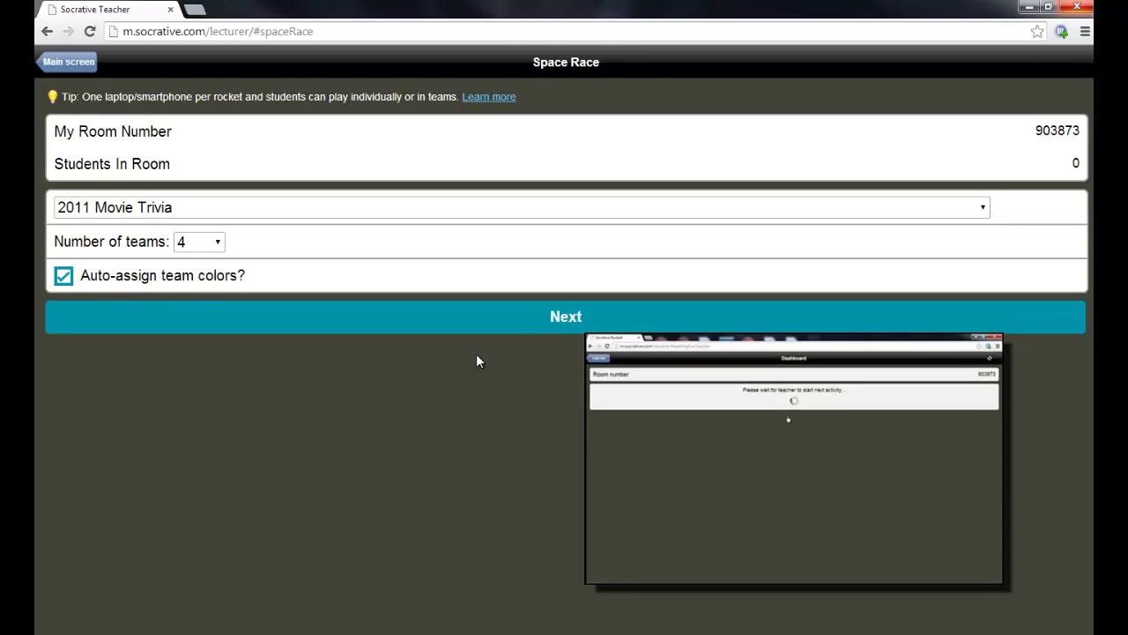
{"action": "left_click", "coordinate": [553, 319]}
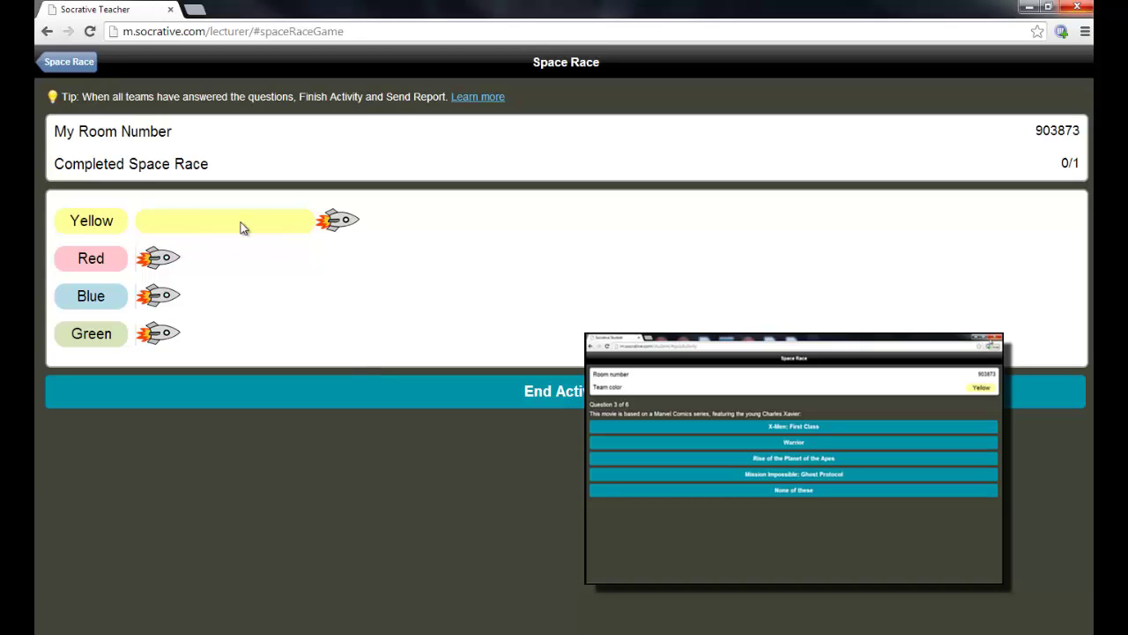
Step: End the Space Race without a report and clear all users from the room
{"action": "left_click", "coordinate": [516, 399]}
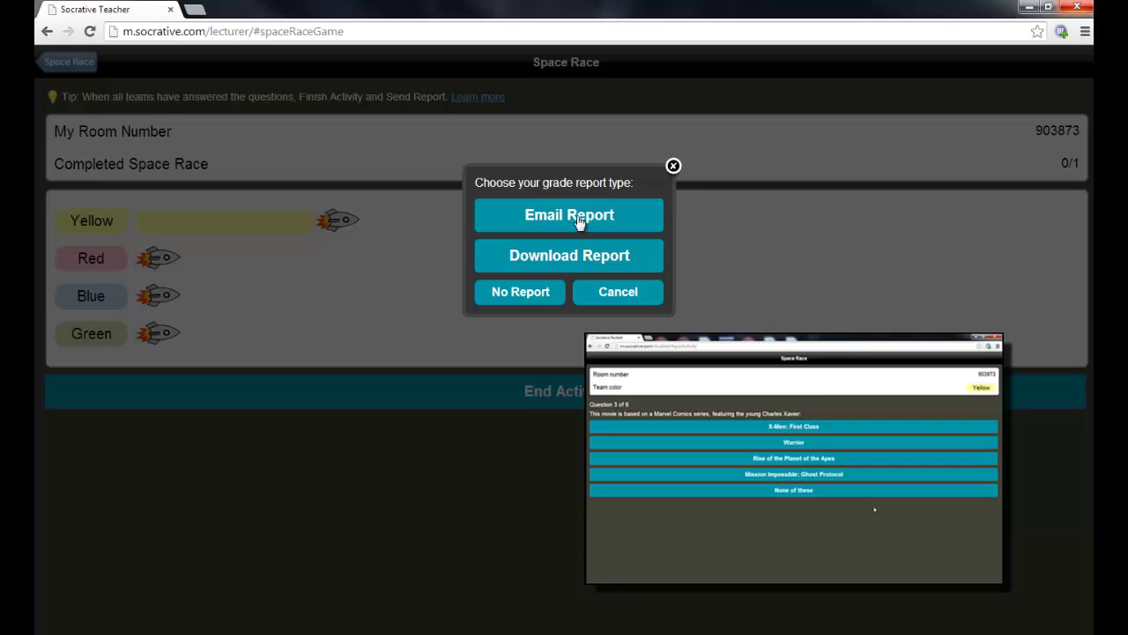
{"action": "left_click", "coordinate": [517, 295]}
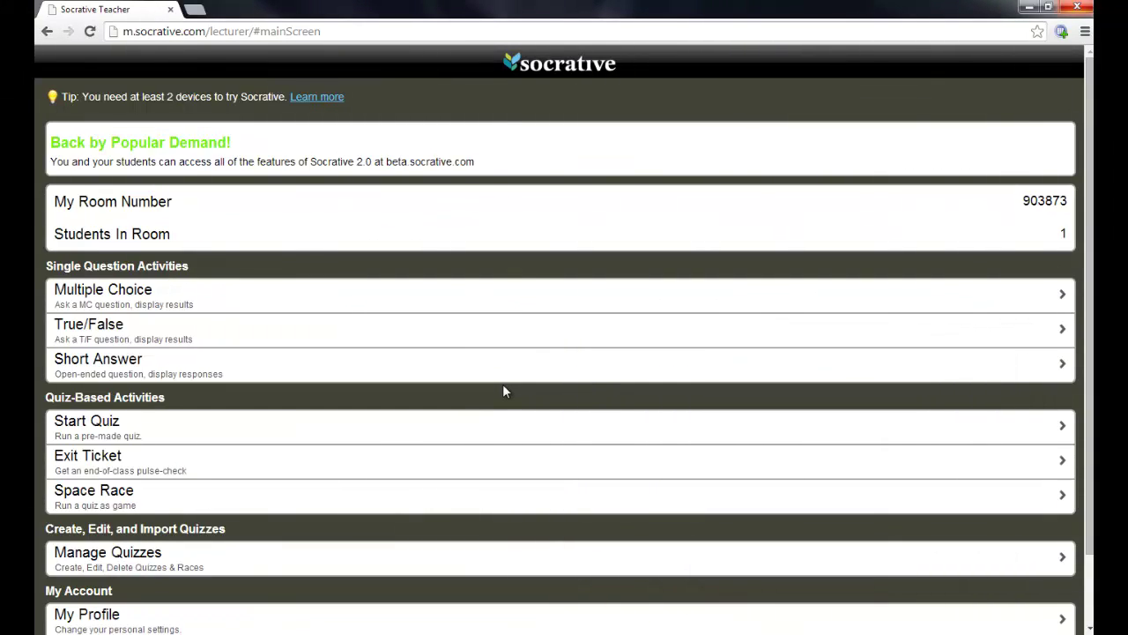
{"action": "scroll", "coordinate": [366, 467], "scroll_direction": "down", "scroll_amount": 2}
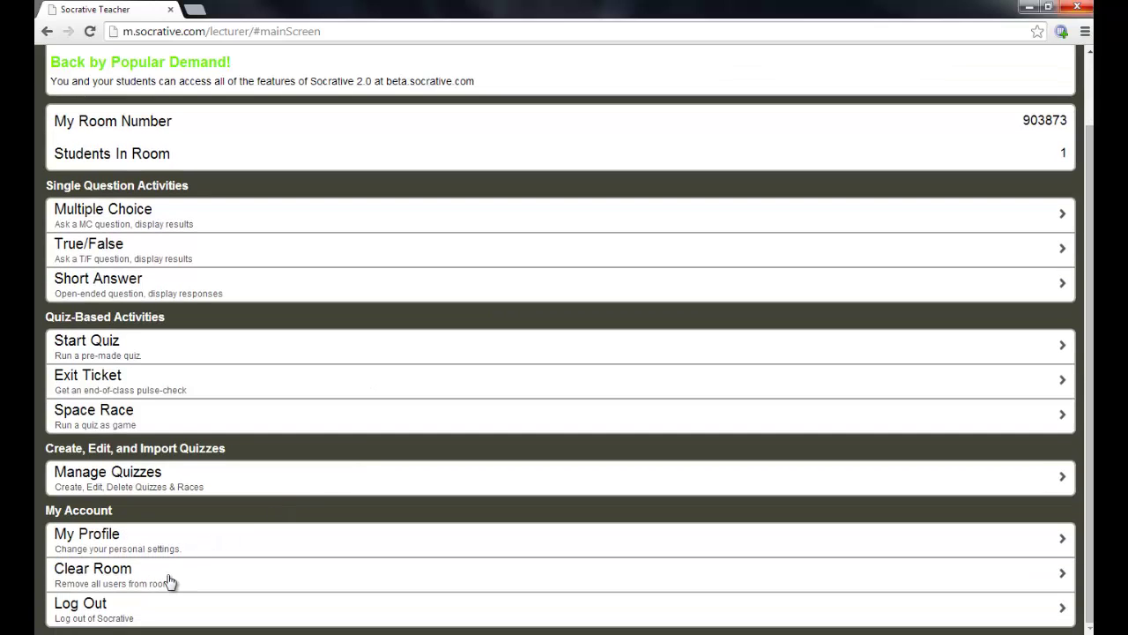
{"action": "left_click", "coordinate": [170, 581]}
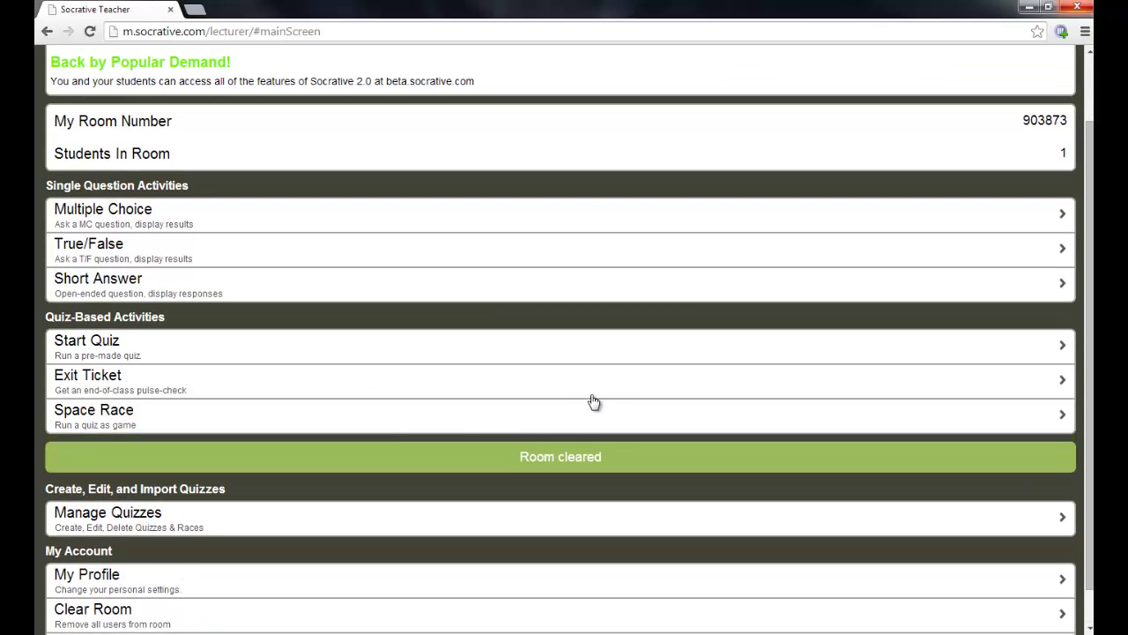